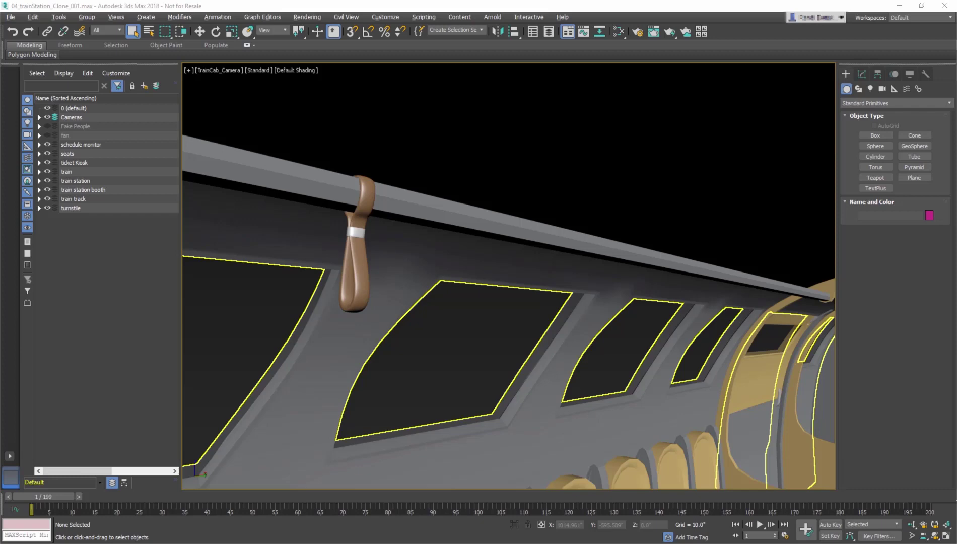
Select the leather bar handle on the rail with Select and Move active.
{"action": "key", "text": "shift"}
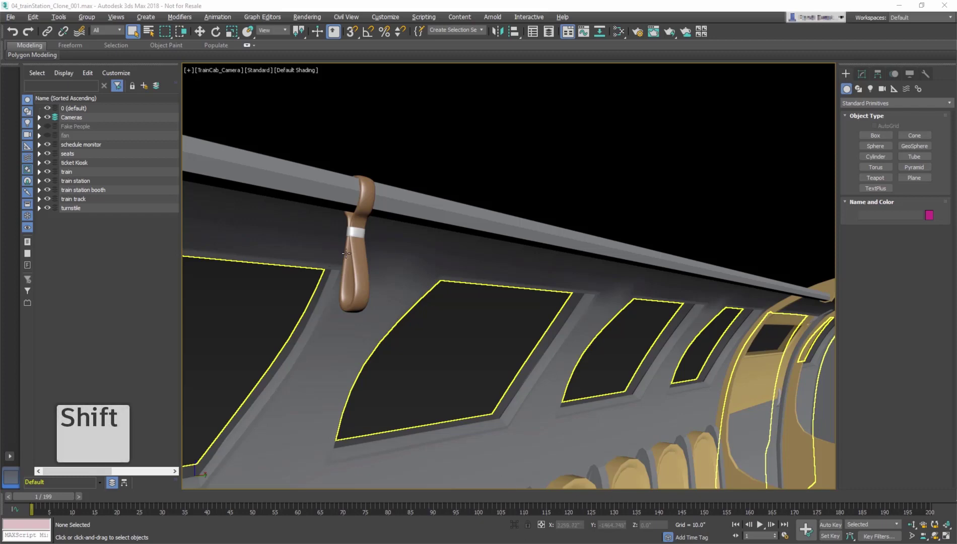
{"action": "left_click", "coordinate": [198, 33]}
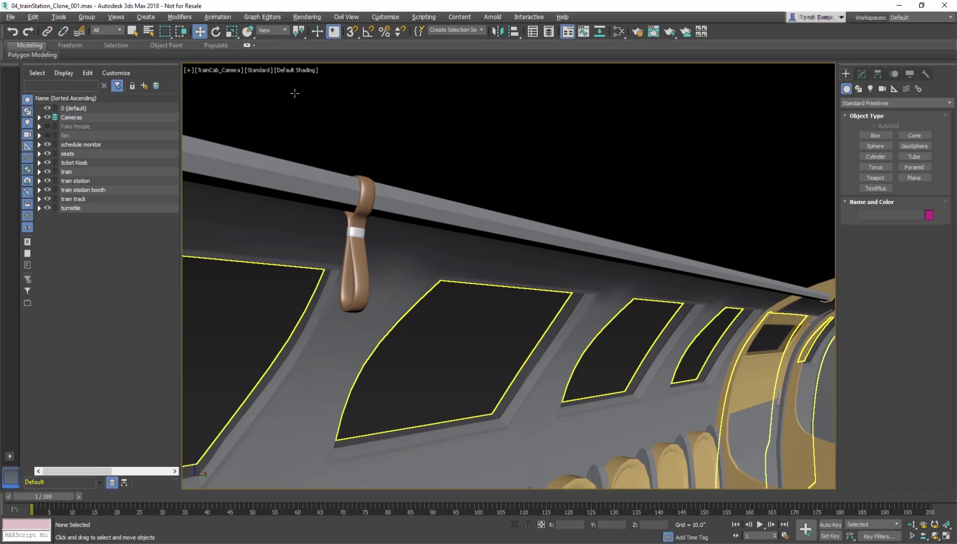
{"action": "left_click", "coordinate": [356, 252]}
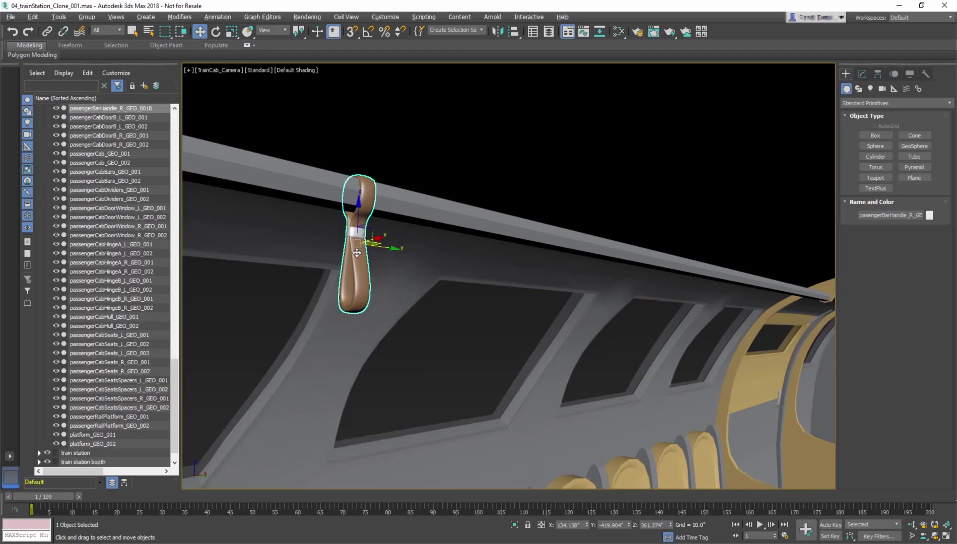
{"action": "mouse_move", "coordinate": [357, 252]}
{"action": "left_mouse_down", "text": "shift"}
{"action": "mouse_move", "coordinate": [394, 247]}
{"action": "mouse_move", "coordinate": [500, 263]}
{"action": "left_mouse_up", "text": "shift"}
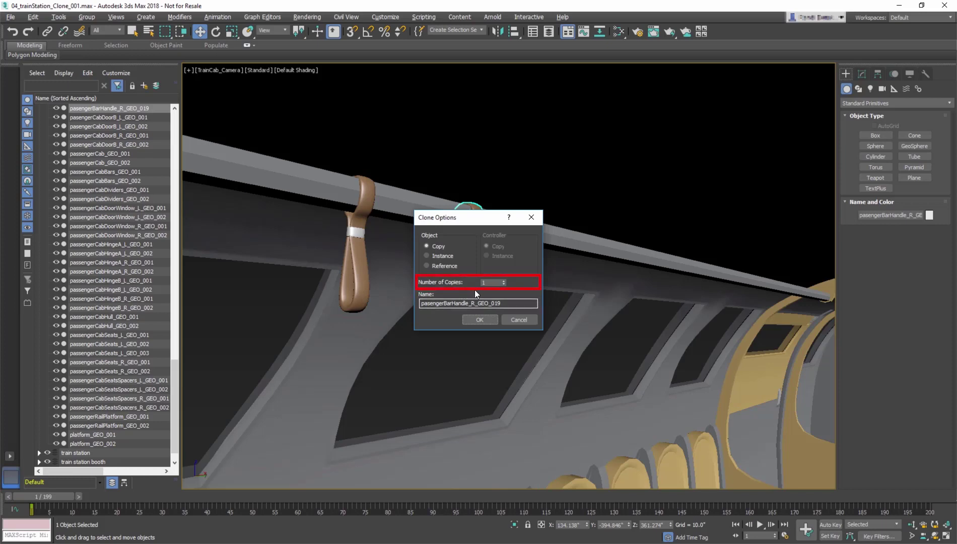
{"action": "left_click", "coordinate": [505, 282]}
{"action": "left_click", "coordinate": [505, 284]}
{"action": "left_click", "coordinate": [490, 320]}
{"action": "key", "text": "ctrl+z"}
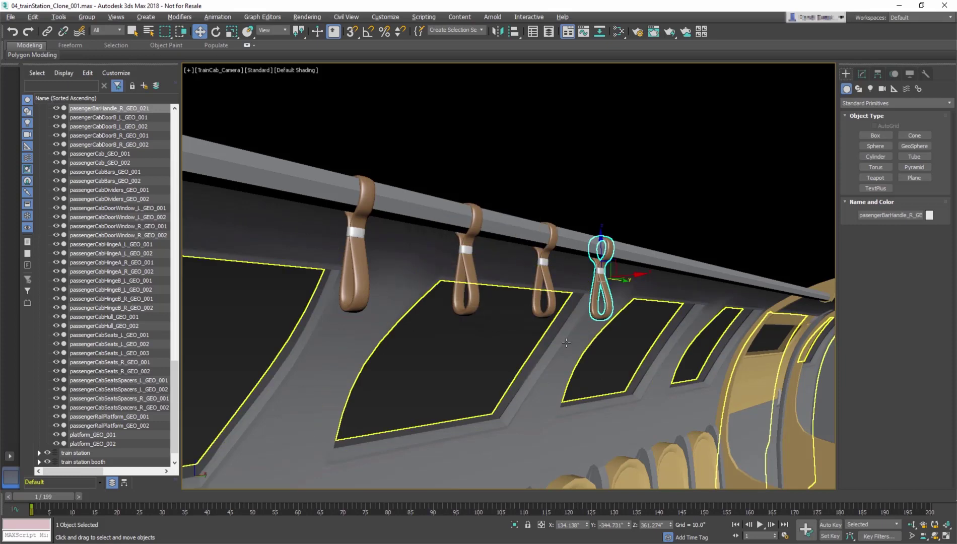
{"action": "key", "text": "ctrl+z"}
{"action": "key", "text": "ctrl+z"}
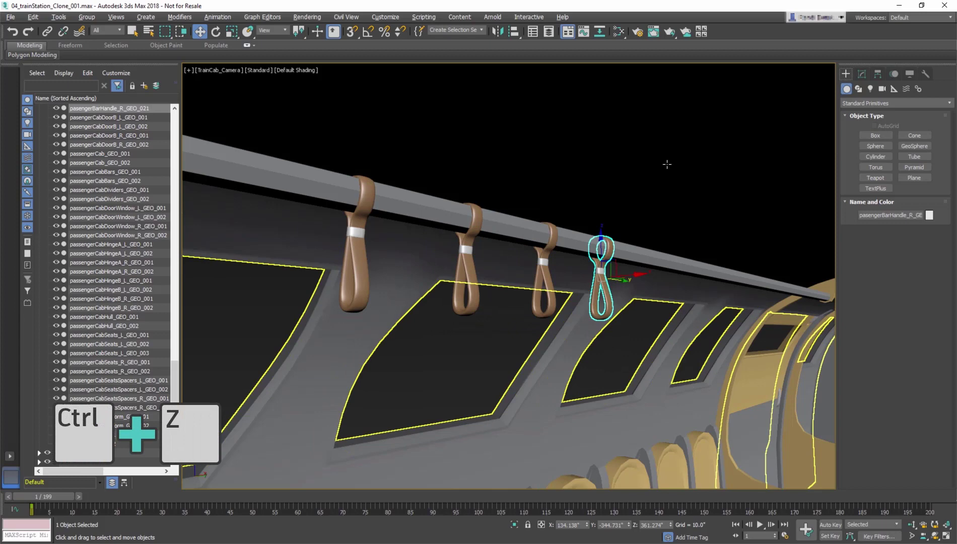
{"action": "key", "text": "ctrl+z"}
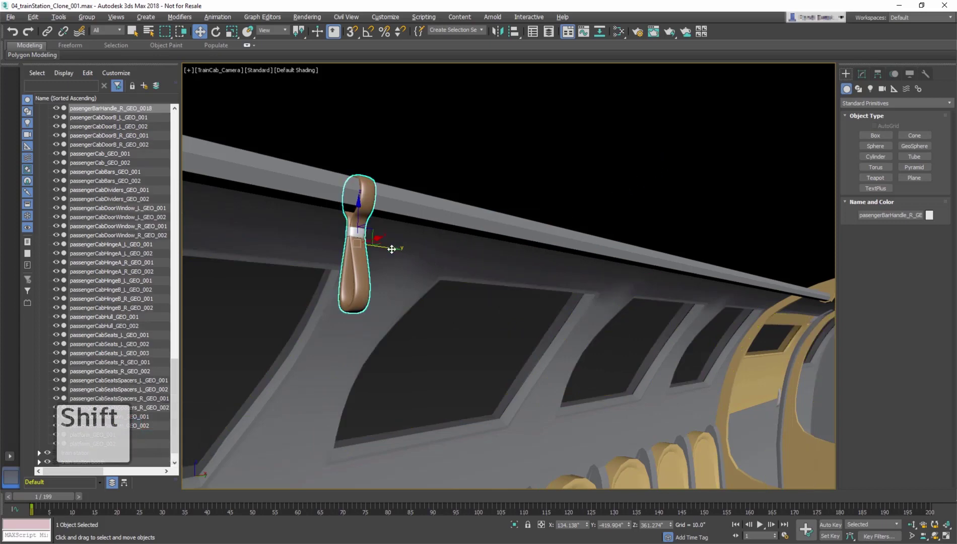
Shift-drag a single Copy clone of the handle along the Y axis.
{"action": "left_click_drag", "start_coordinate": [391, 249], "coordinate": [526, 266], "text": "shift"}
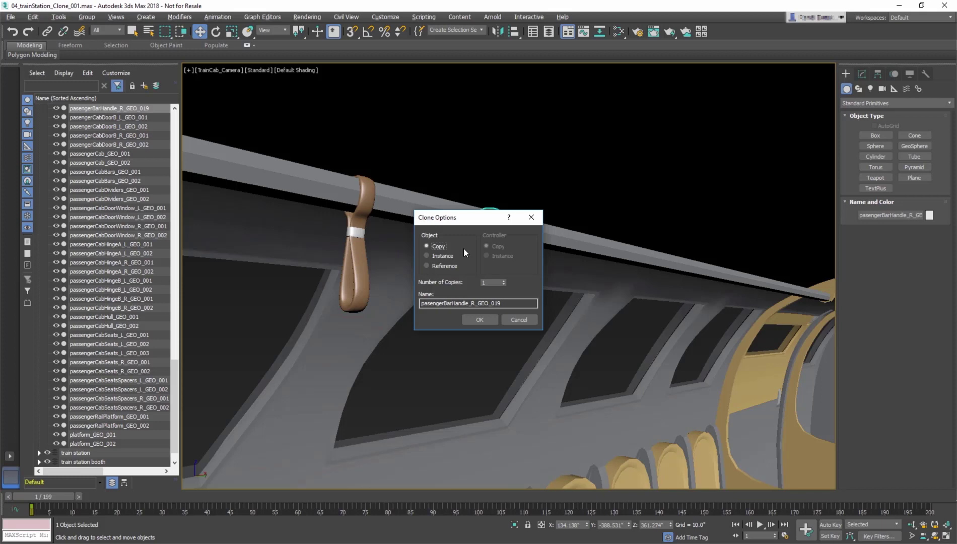
{"action": "left_click", "coordinate": [479, 320]}
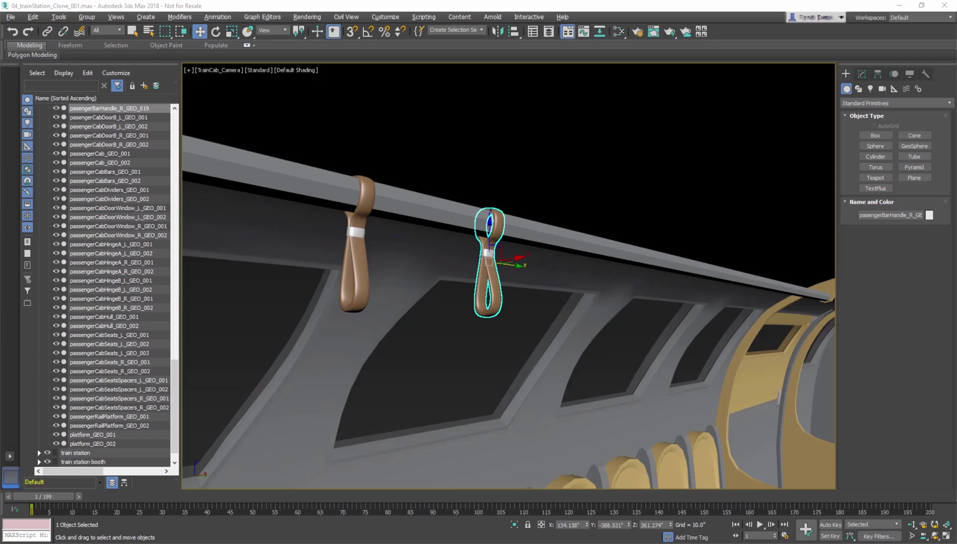
Stretch the original handle by 0.2 and the copied handle by -0.2.
{"action": "left_click", "coordinate": [359, 283]}
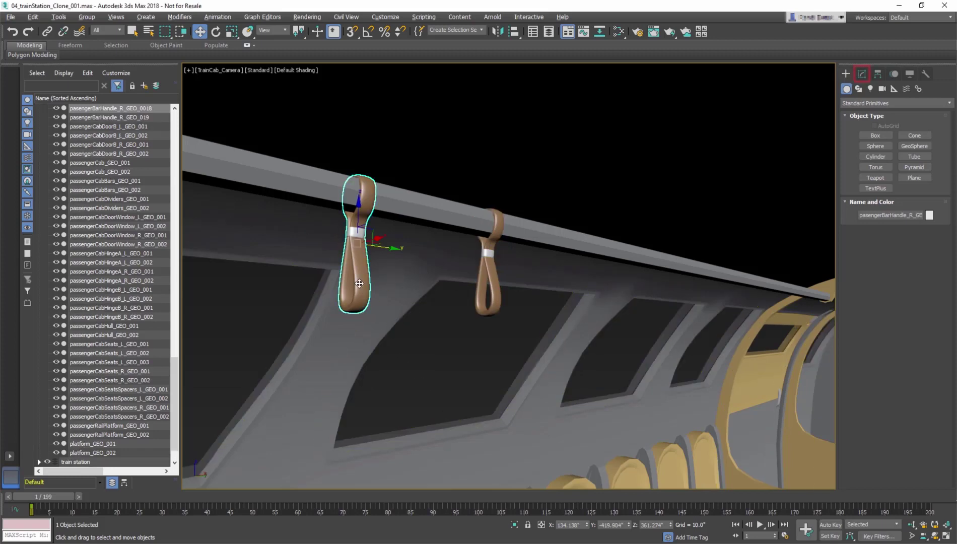
{"action": "left_click", "coordinate": [861, 74]}
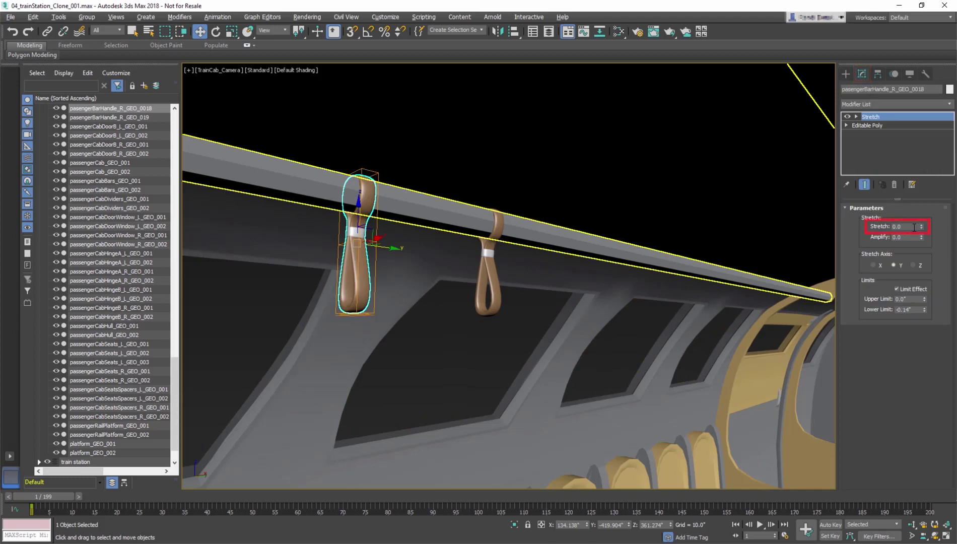
{"action": "left_click", "coordinate": [918, 227]}
{"action": "type", "text": "0.2"}
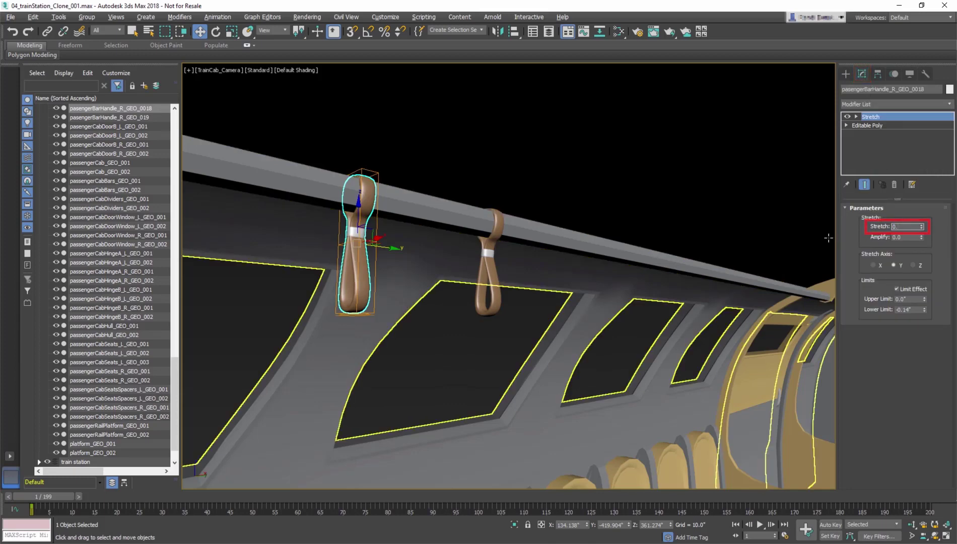
{"action": "key", "text": "Return"}
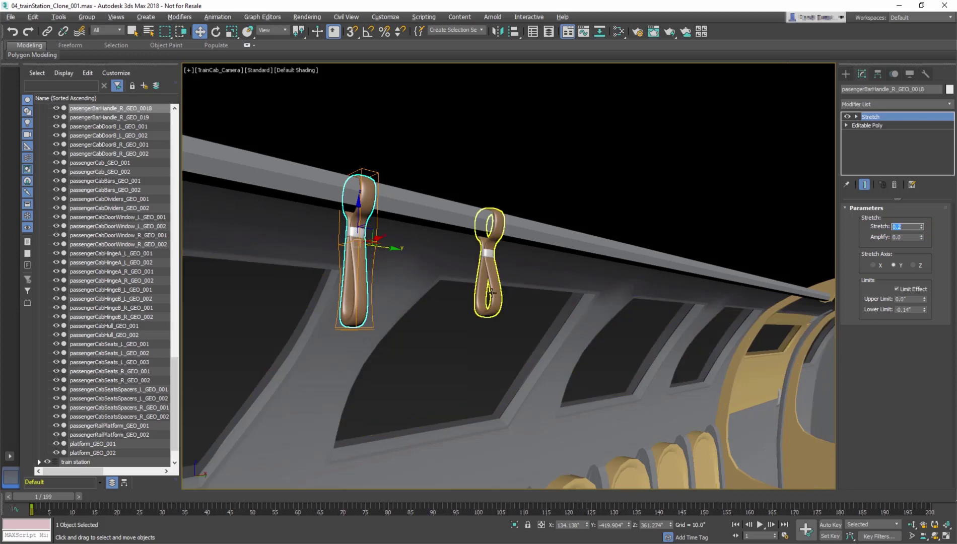
{"action": "left_click", "coordinate": [502, 292]}
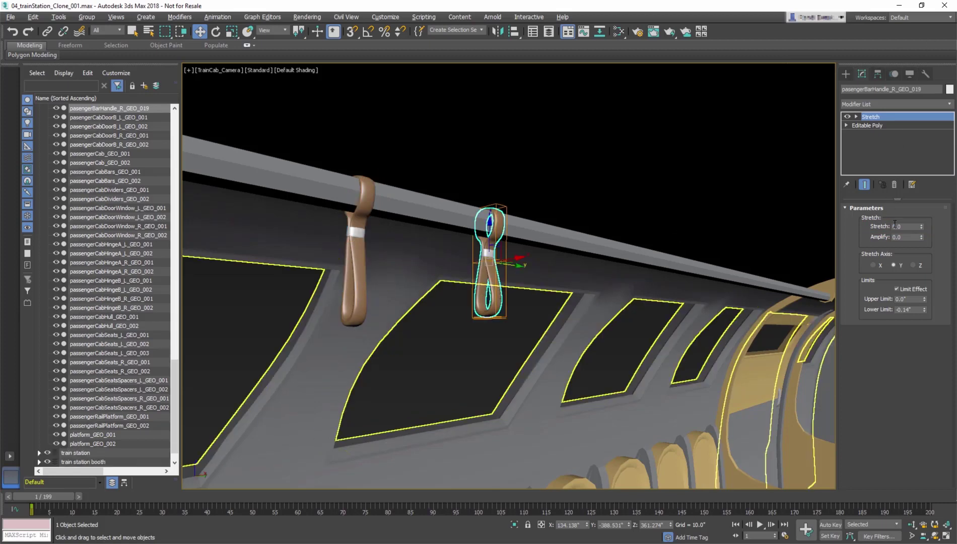
{"action": "double_click", "coordinate": [911, 225]}
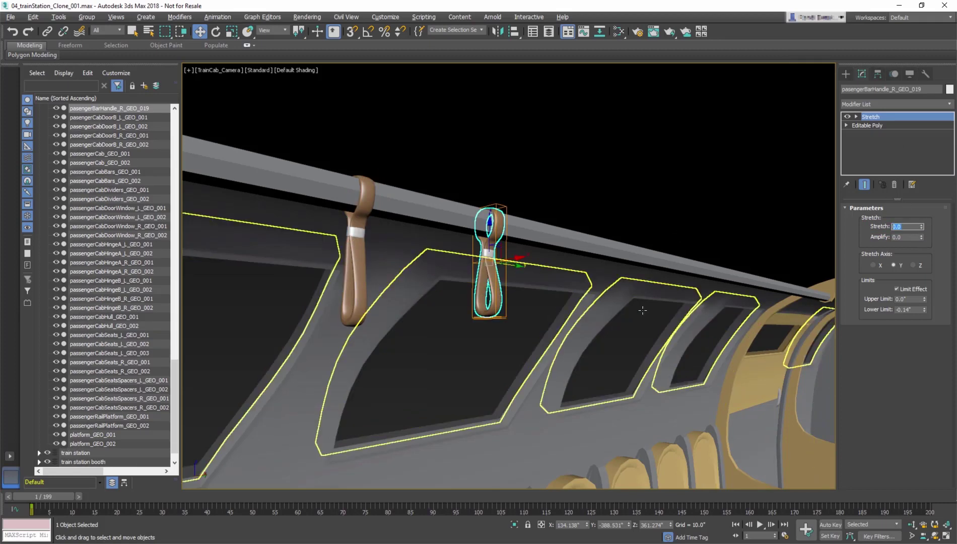
{"action": "type", "text": "-"}
{"action": "key", "text": "Return"}
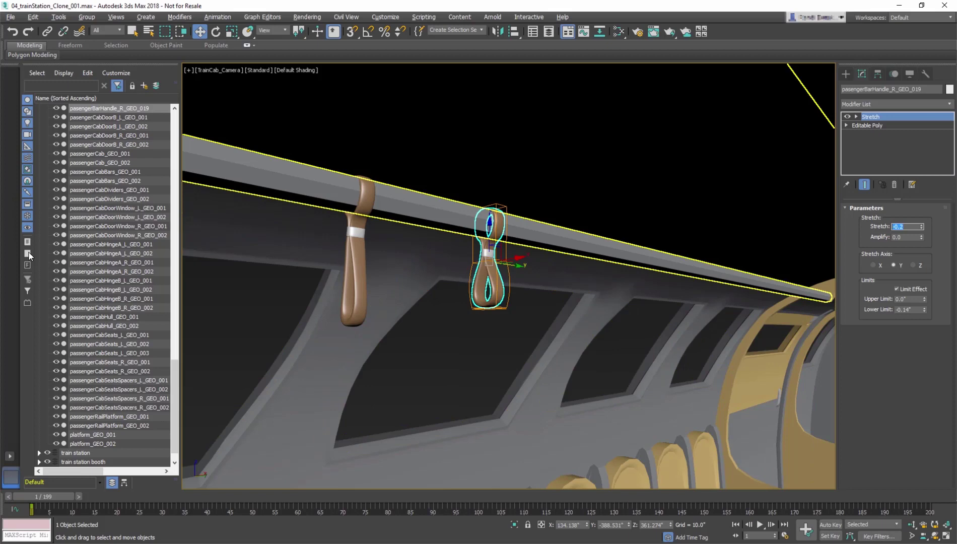
Undo the stretch changes and the copy, then reselect the original handle.
{"action": "left_click", "coordinate": [67, 316]}
{"action": "key", "text": "ctrl+z"}
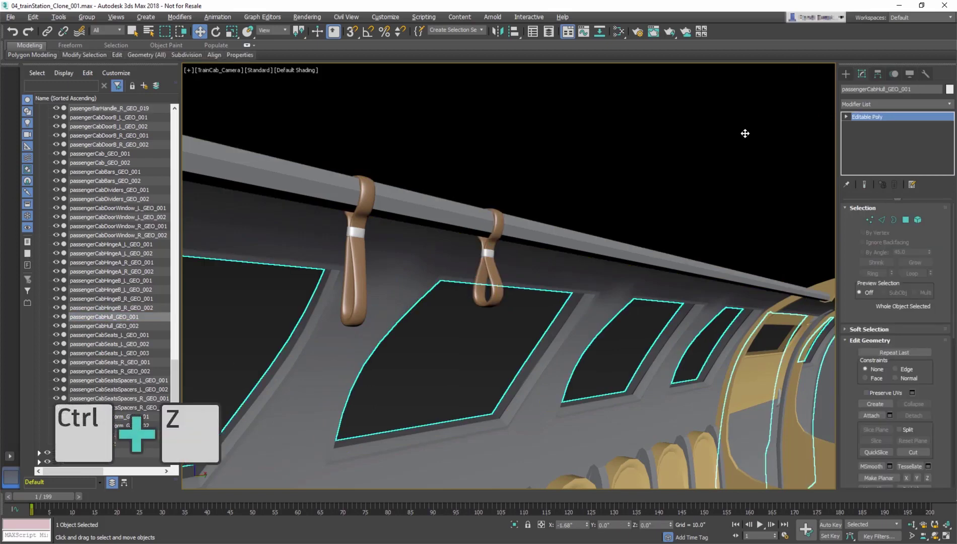
{"action": "key", "text": "ctrl+z"}
{"action": "key", "text": "ctrl+z"}
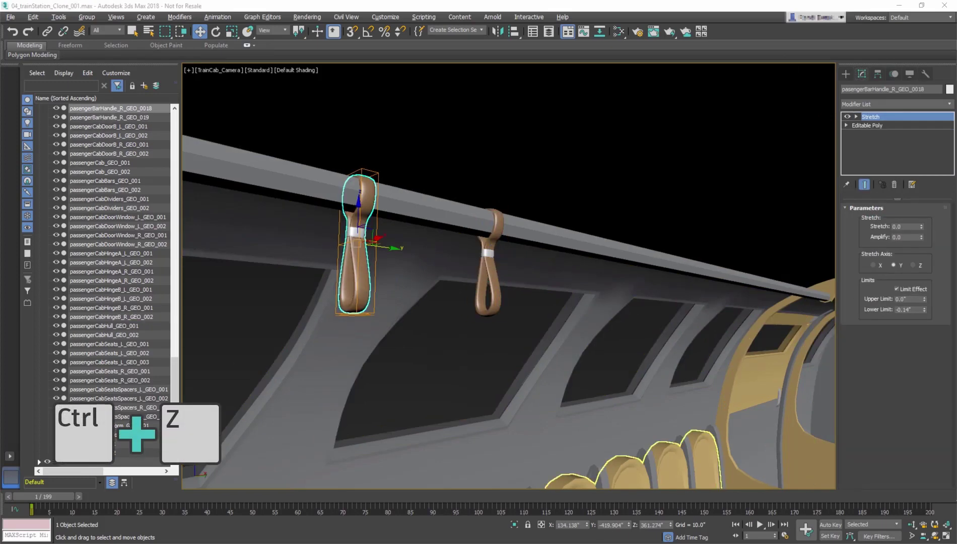
{"action": "key", "text": "ctrl+z"}
{"action": "left_click", "coordinate": [356, 266], "text": "shift"}
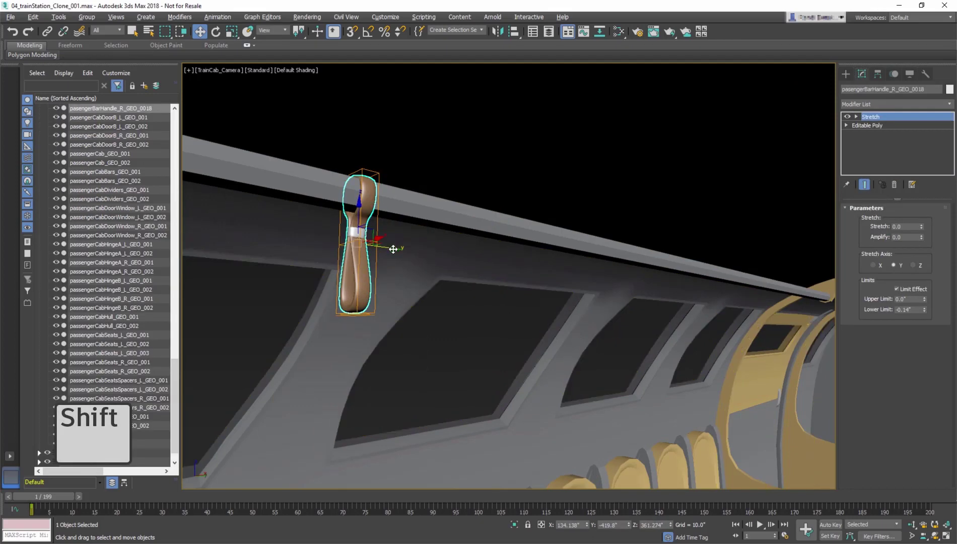
Shift-drag the handle to the right as an Instance clone.
{"action": "left_click_drag", "start_coordinate": [393, 249], "coordinate": [539, 269], "text": "shift"}
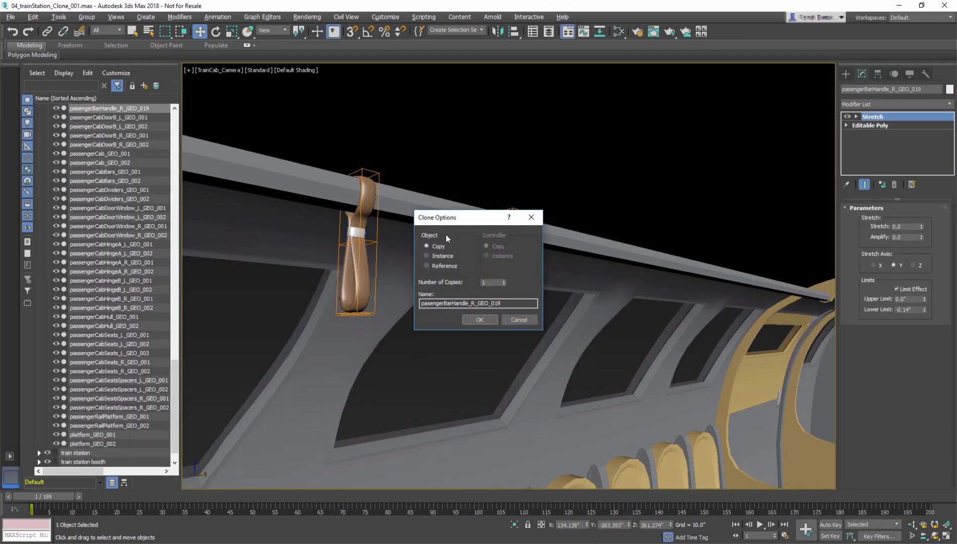
{"action": "left_click", "coordinate": [443, 256]}
{"action": "left_click", "coordinate": [489, 319]}
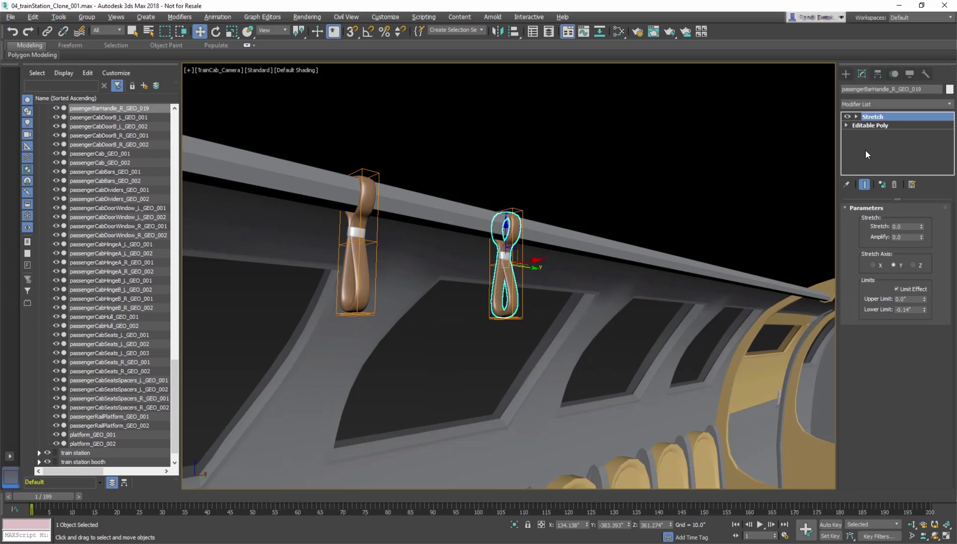
Enter a Stretch amount of 0.2, applying it to both instanced handles.
{"action": "double_click", "coordinate": [895, 225]}
{"action": "type", "text": "0.2"}
{"action": "key", "text": "Return"}
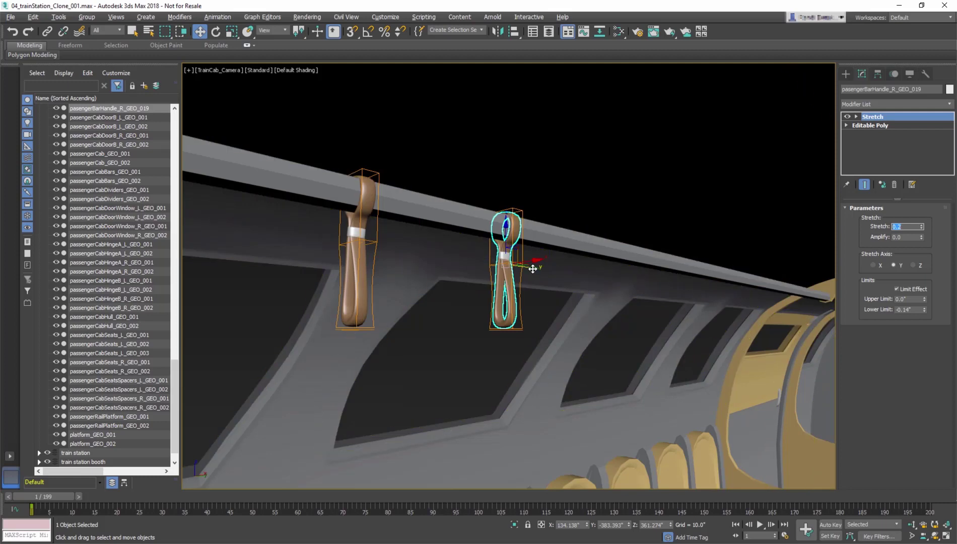
Slide the left handle left and the instanced handle farther right along the rail.
{"action": "left_click_drag", "start_coordinate": [532, 270], "coordinate": [484, 277]}
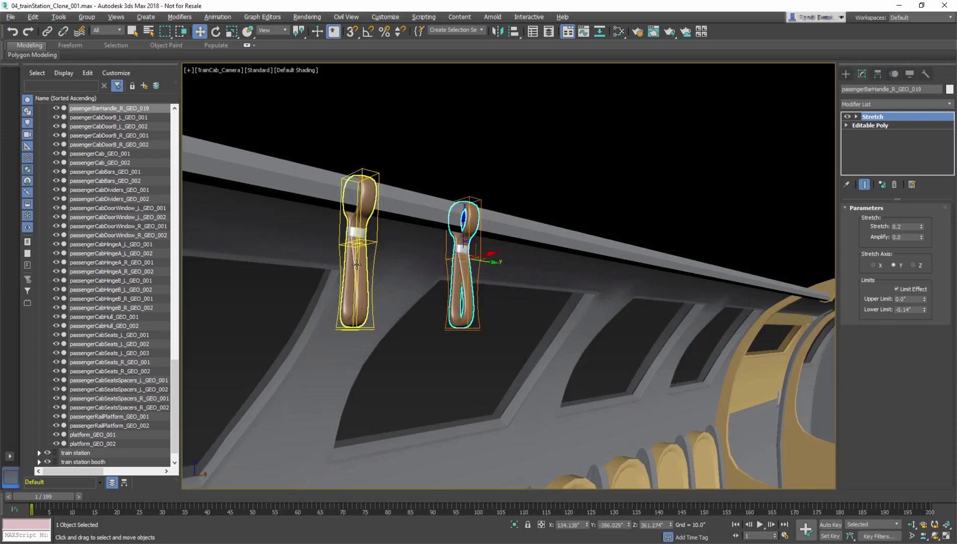
{"action": "left_click", "coordinate": [362, 193]}
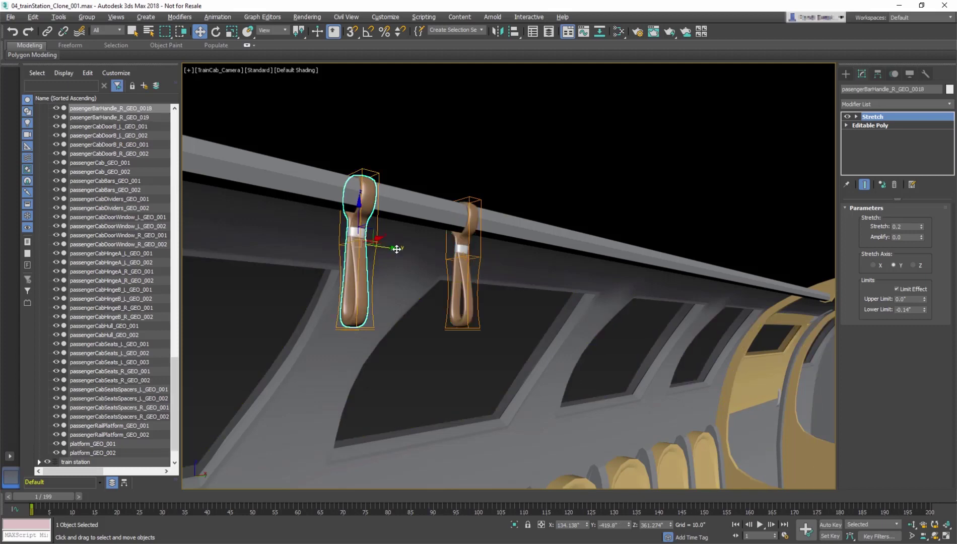
{"action": "left_click_drag", "start_coordinate": [397, 248], "coordinate": [370, 258]}
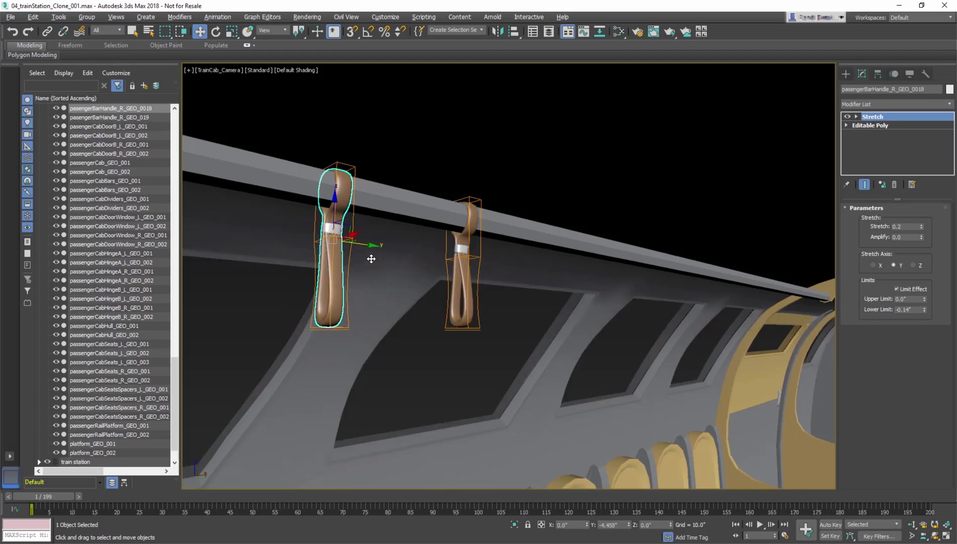
{"action": "left_click", "coordinate": [461, 267]}
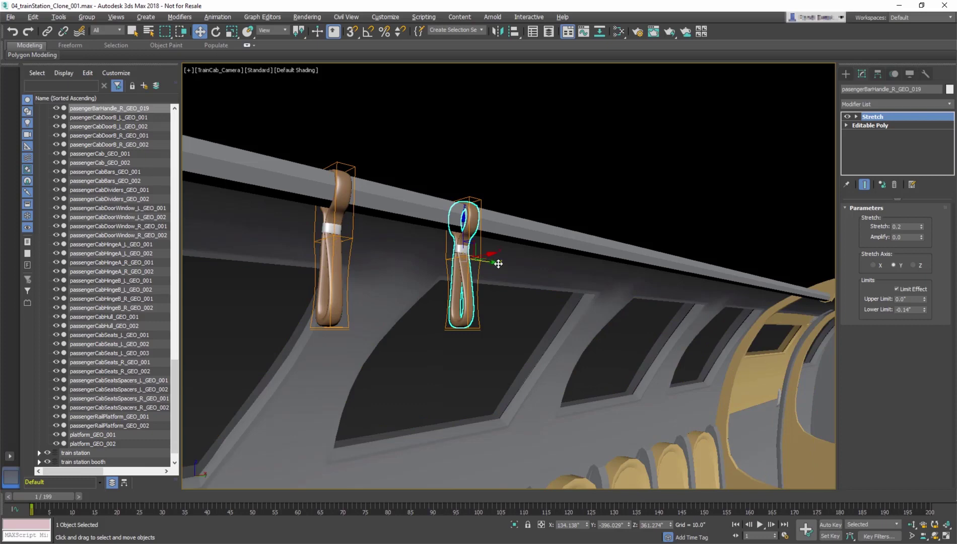
{"action": "left_click_drag", "start_coordinate": [499, 263], "coordinate": [542, 269]}
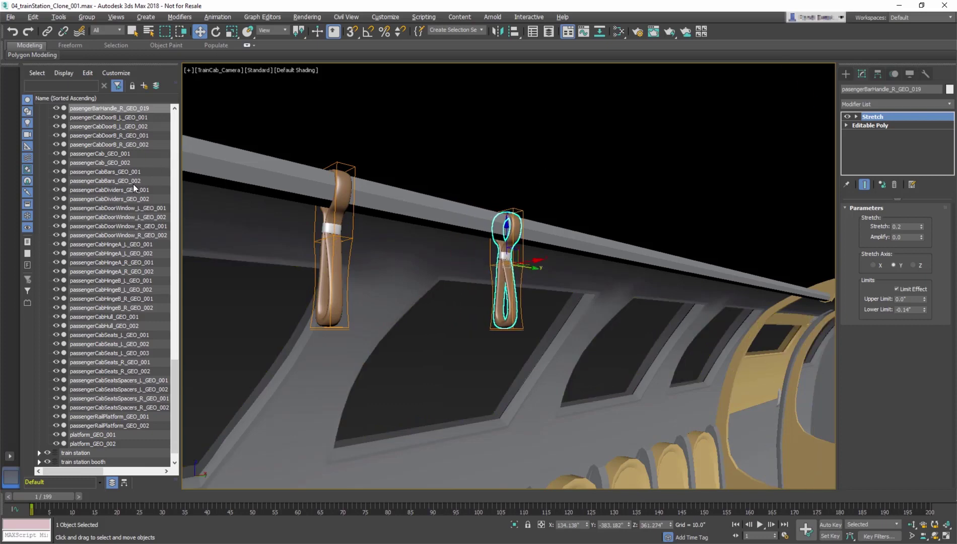